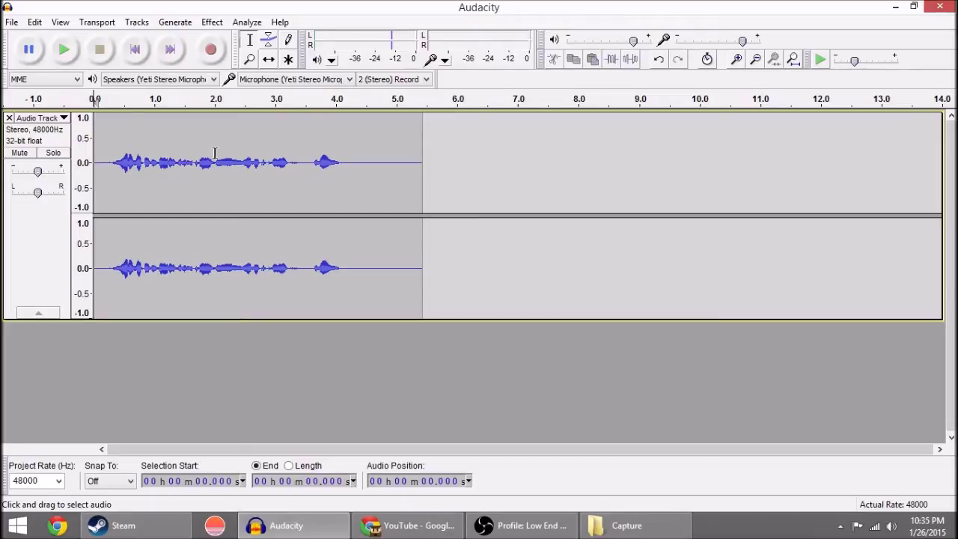
Play the voice recording, then view the MP3 Conversion chain's steps in Edit Chains
left_click(66, 51)
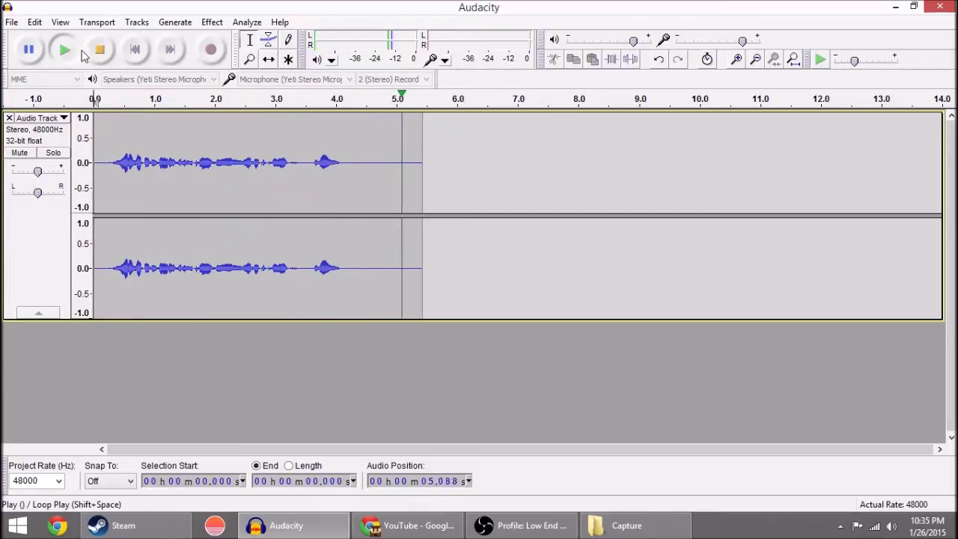
left_click(13, 23)
left_click(104, 312)
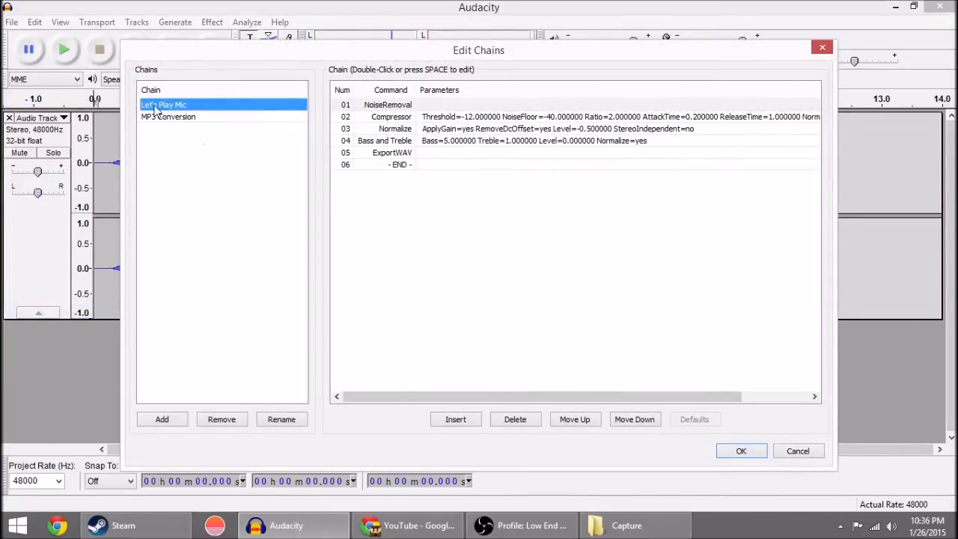
left_click(187, 119)
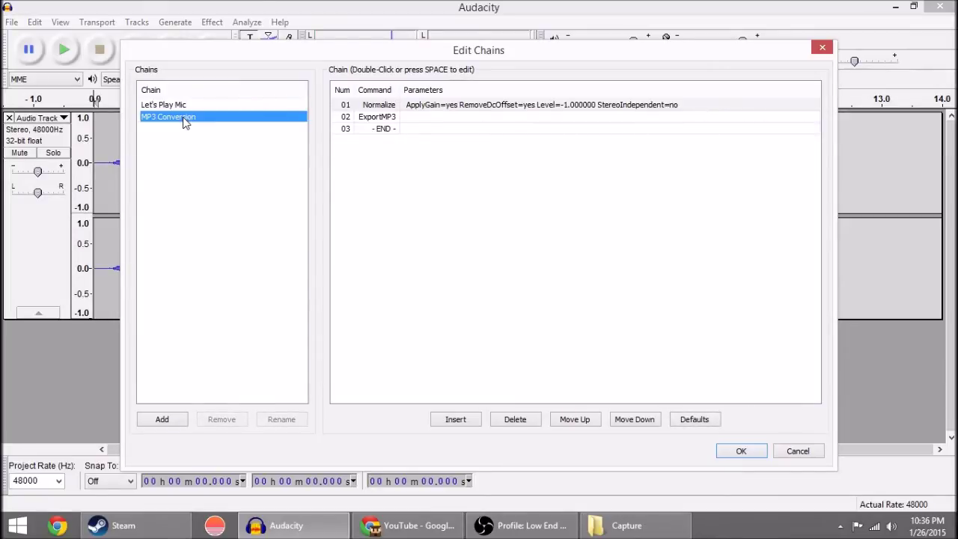
Add a new chain named 'Demo Chain'
left_click(171, 421)
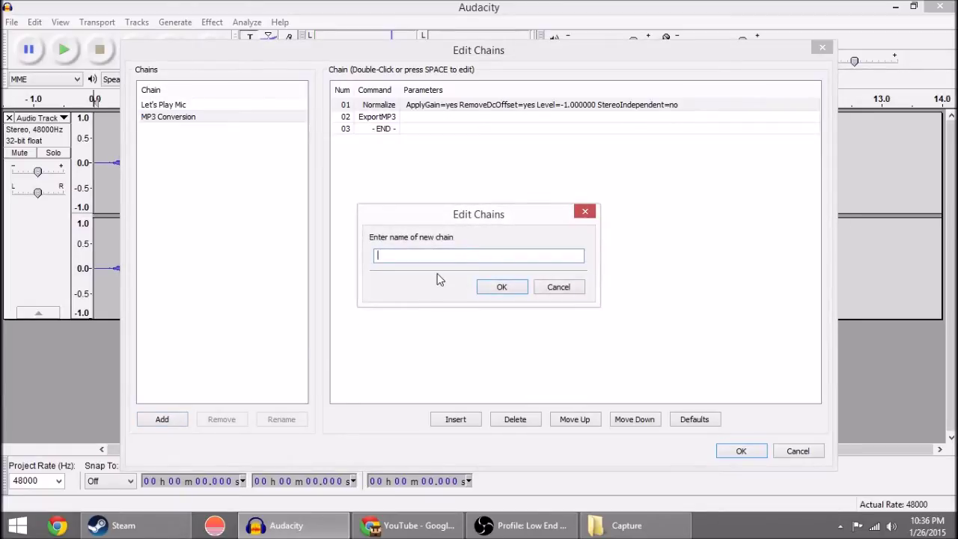
type("Demo Chain")
left_click(503, 288)
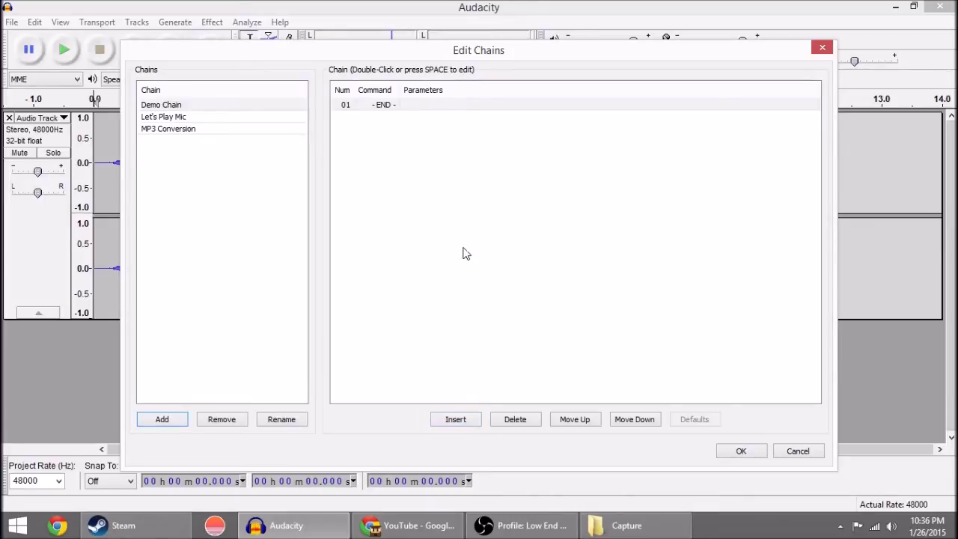
Insert NoiseRemoval as the first command of Demo Chain
left_click(455, 419)
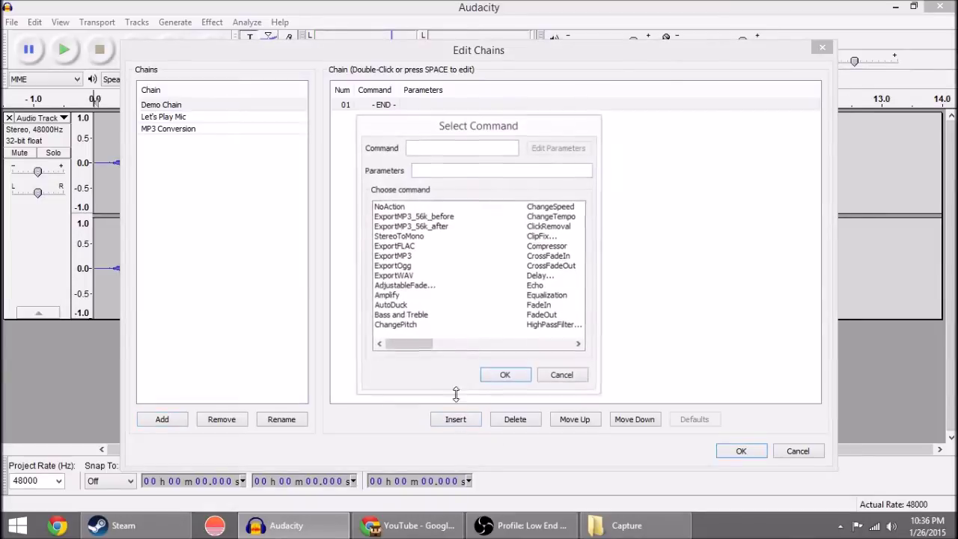
left_click(469, 347)
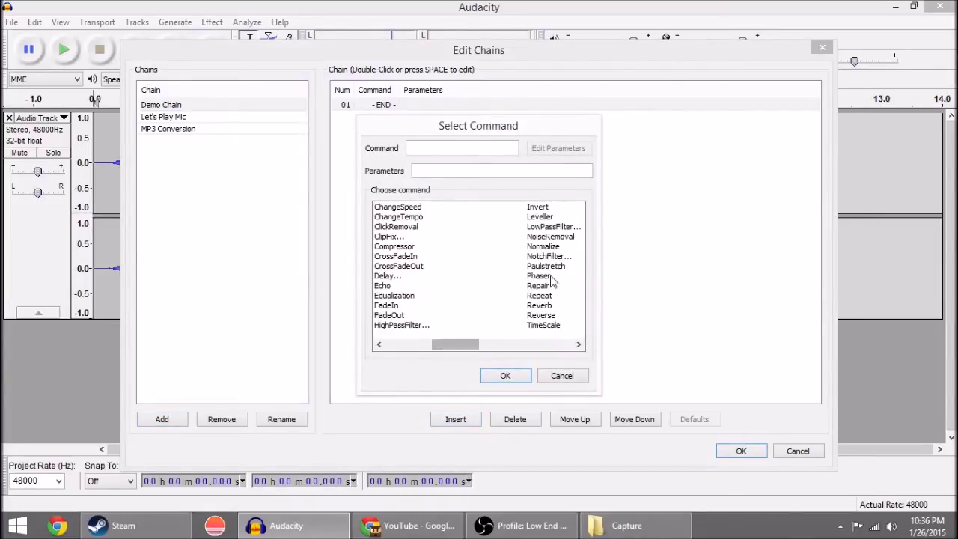
left_click(544, 237)
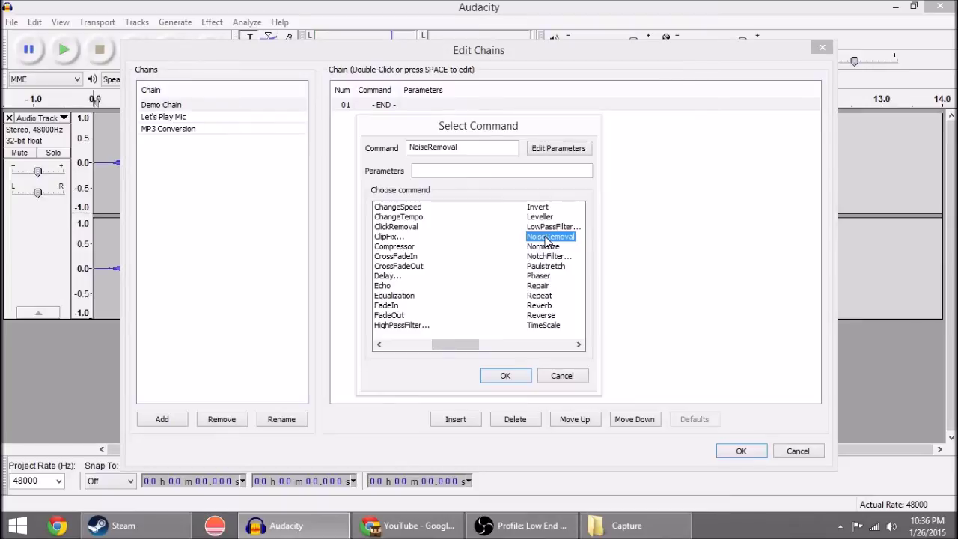
left_click(512, 377)
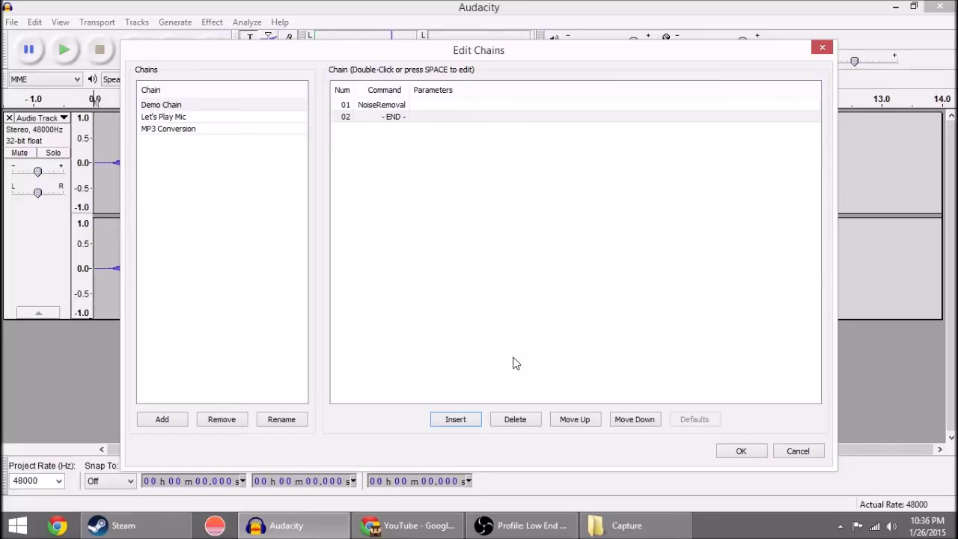
Add a Compressor step after it with default settings (threshold −12 dB, ratio 2:1)
left_click(464, 421)
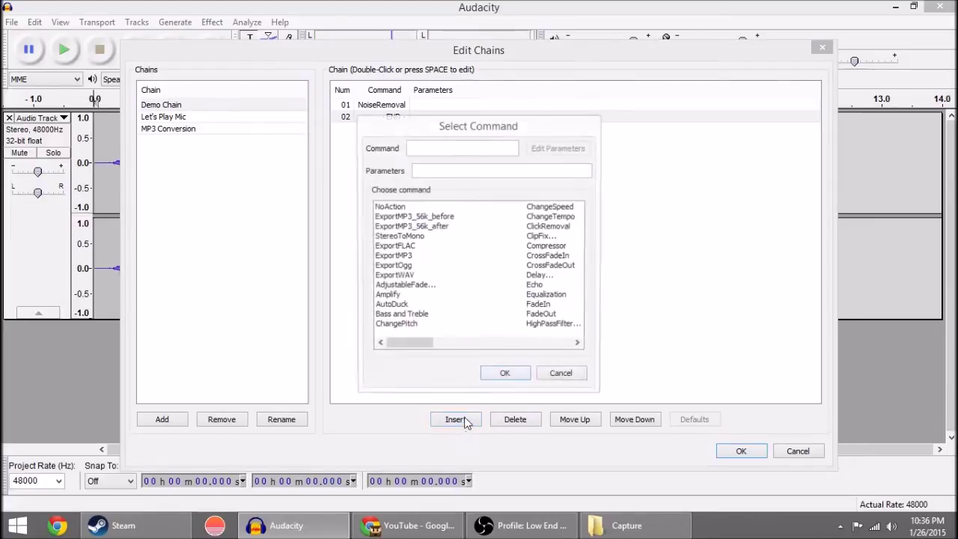
left_click(550, 247)
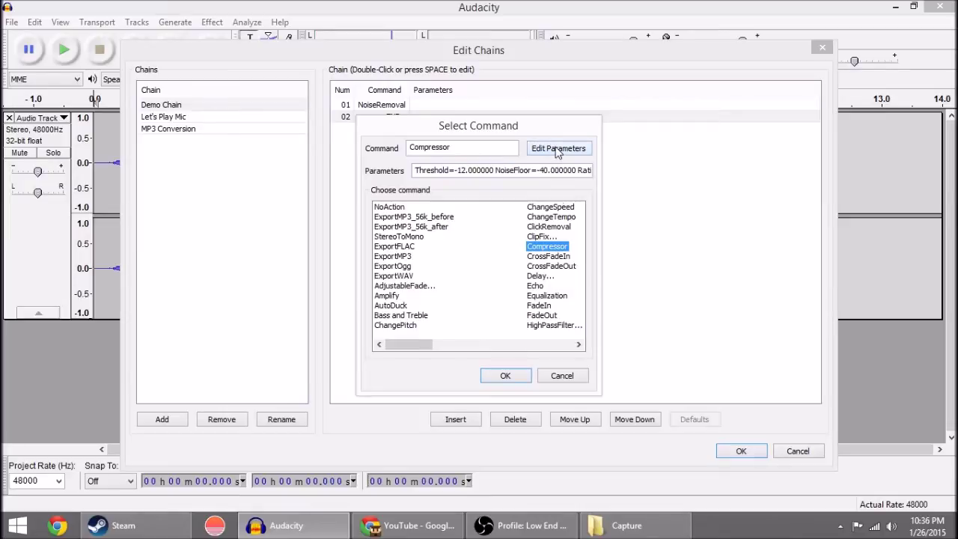
left_click(557, 149)
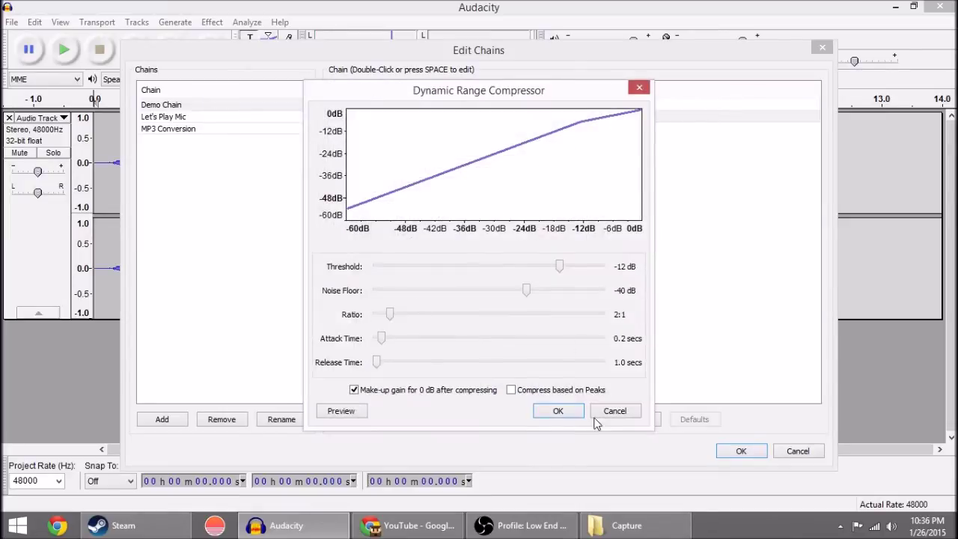
left_click(560, 411)
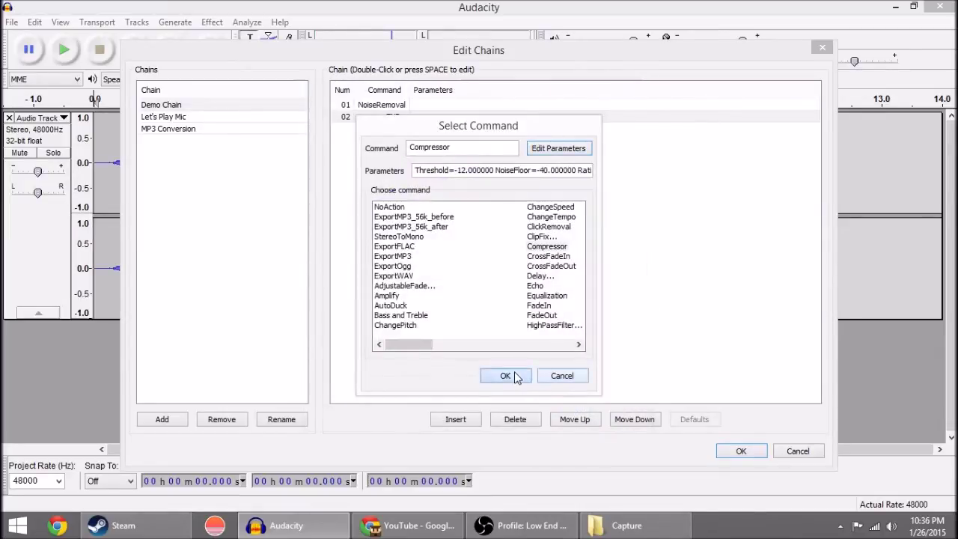
left_click(515, 373)
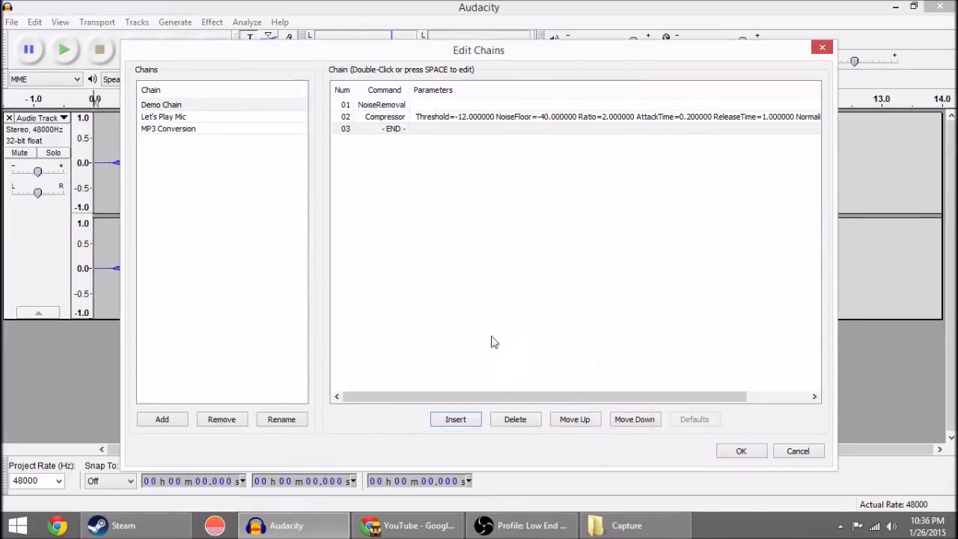
Append Normalize, Bass and Treble, and ExportWAV steps to Demo Chain
left_click(470, 419)
scroll(524, 330, "down", 1)
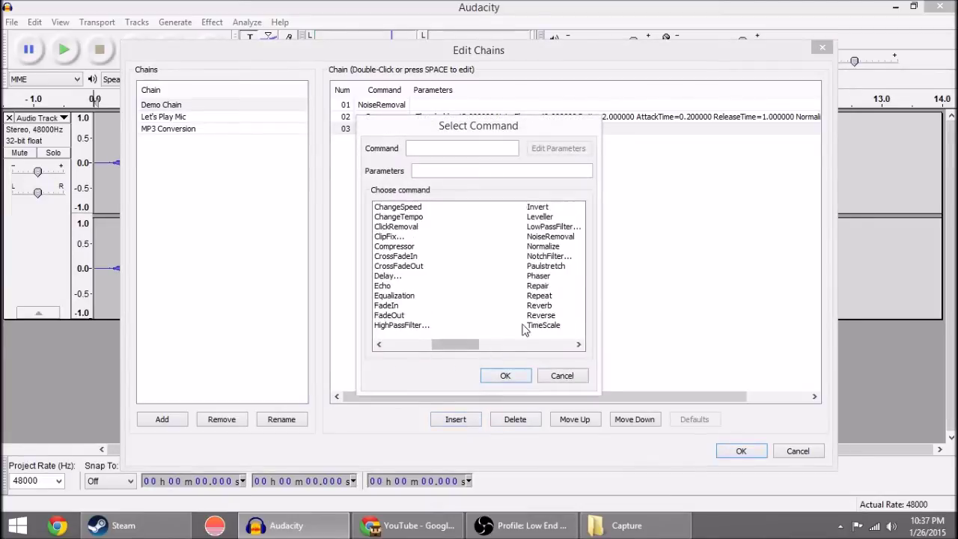
left_click(542, 247)
left_click(514, 375)
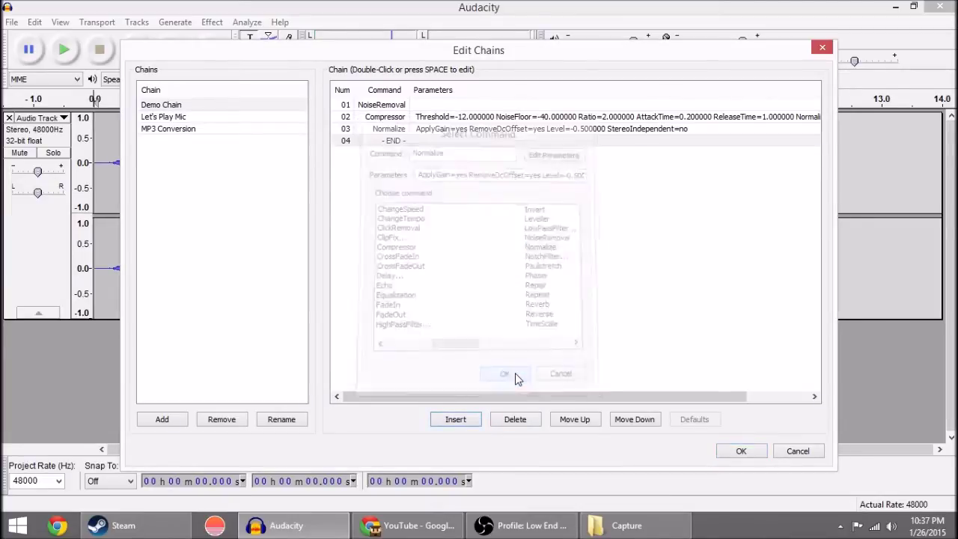
left_click(456, 419)
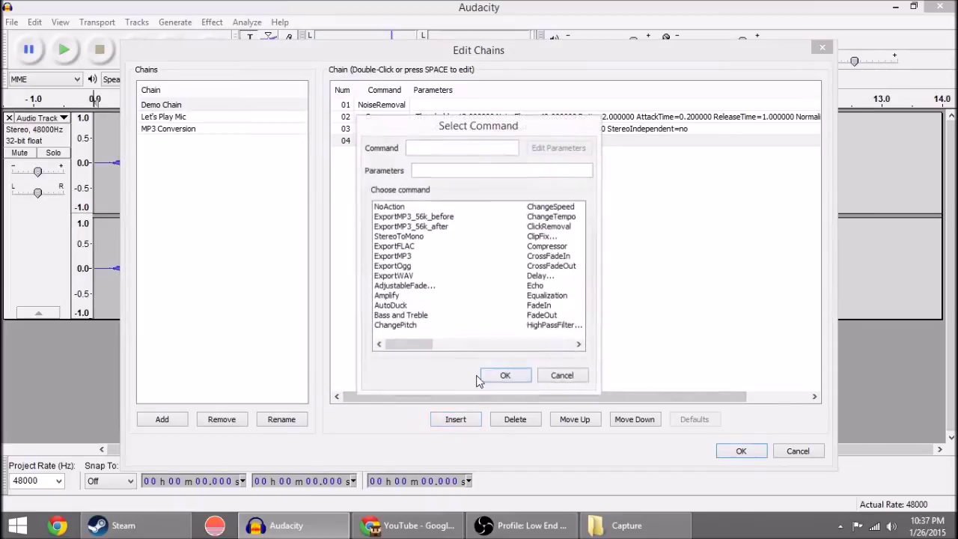
left_click(391, 317)
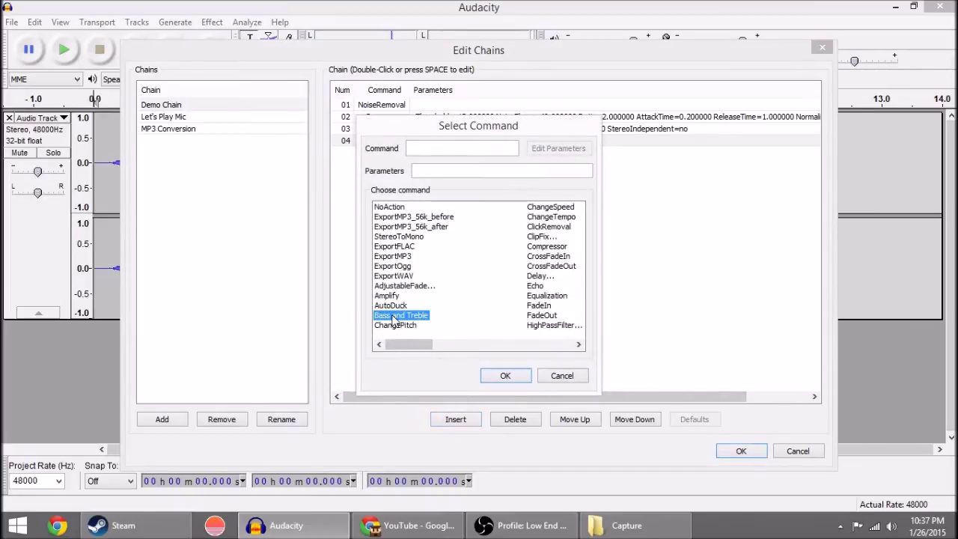
left_click(506, 376)
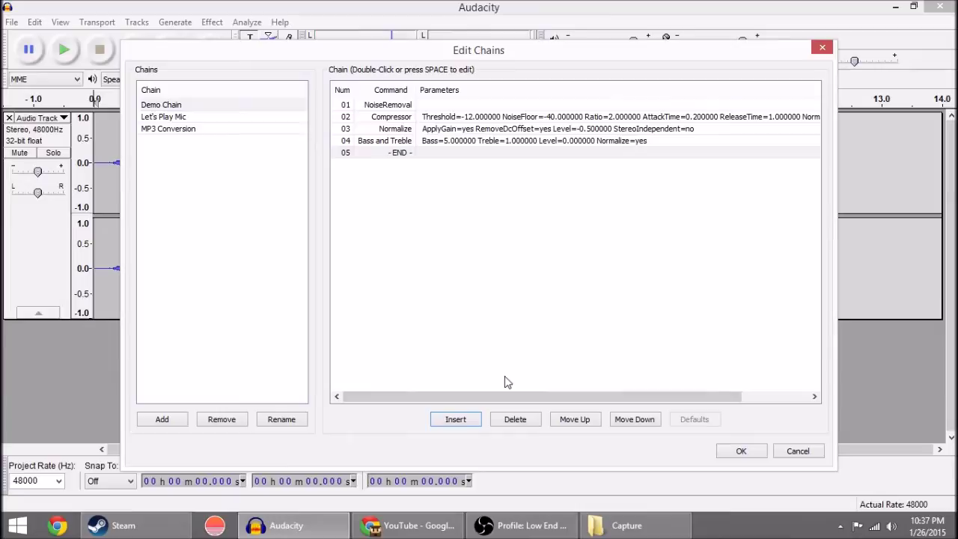
left_click(455, 420)
left_click(397, 276)
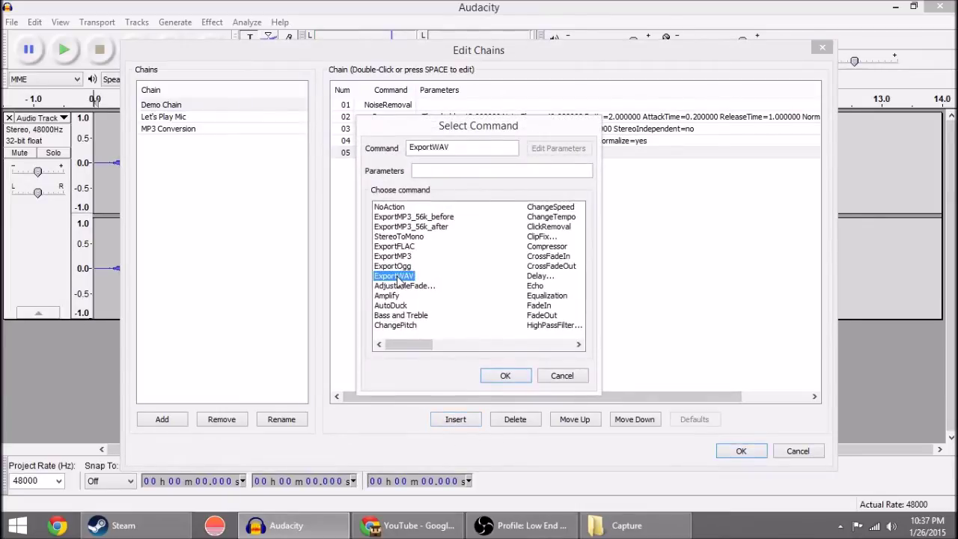
left_click(505, 376)
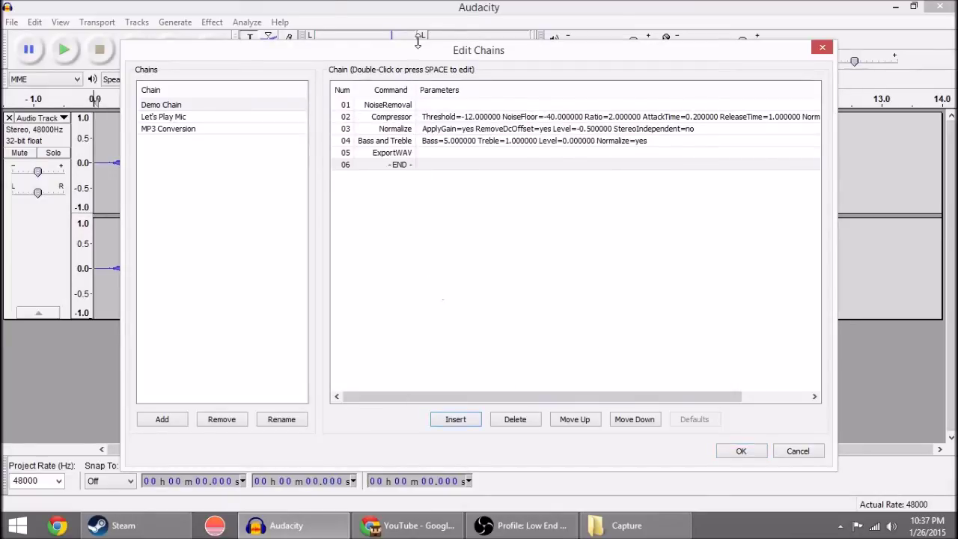
Review each of the five chain steps, then save Demo Chain and close the editor
left_click(401, 106)
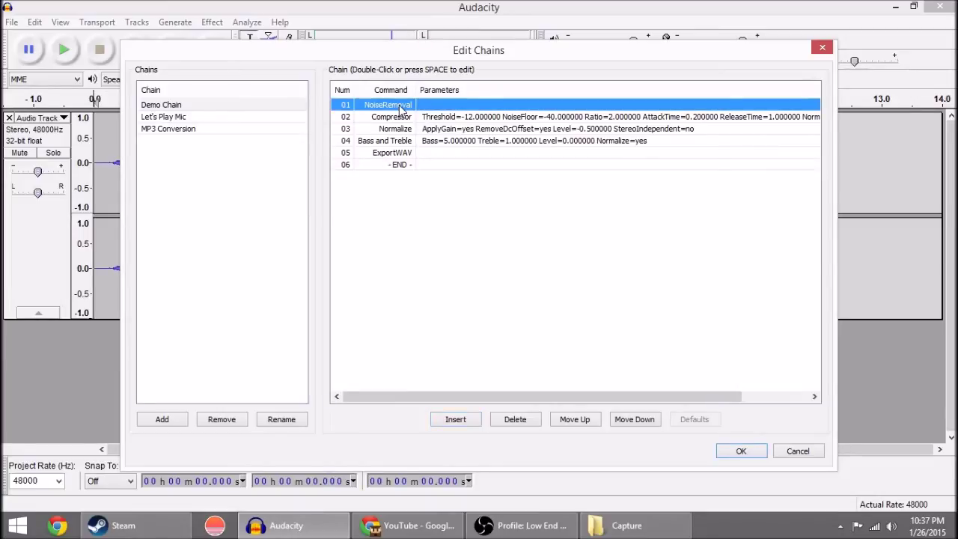
left_click(402, 118)
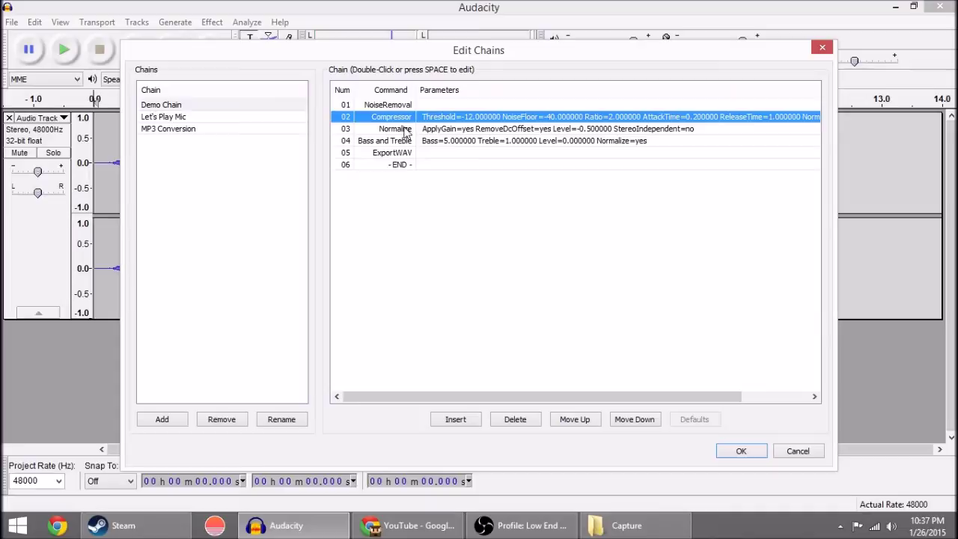
left_click(404, 130)
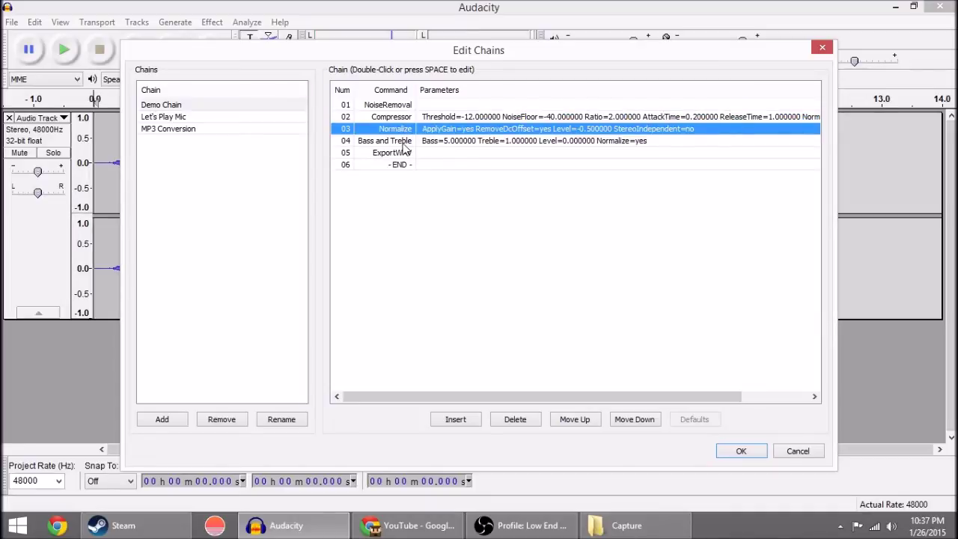
left_click(403, 144)
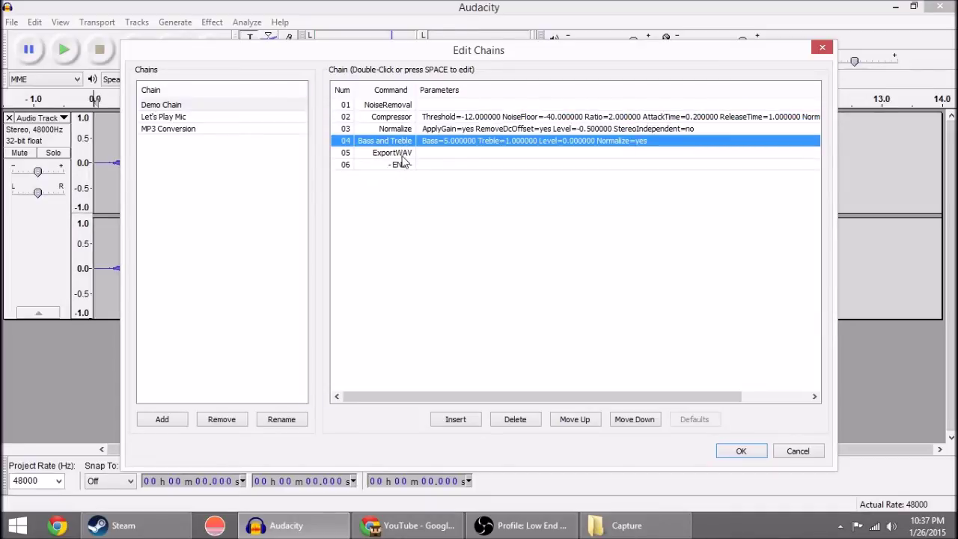
left_click(399, 153)
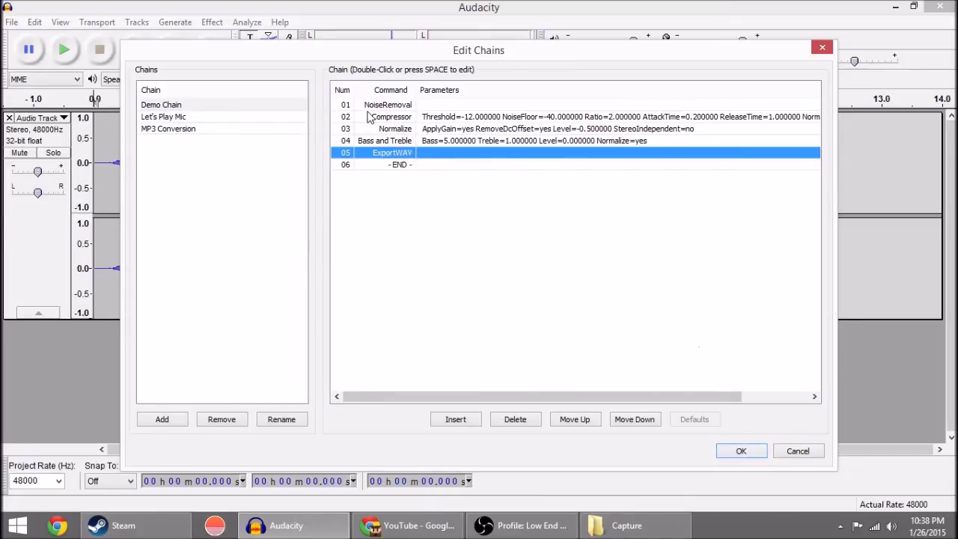
left_click(741, 451)
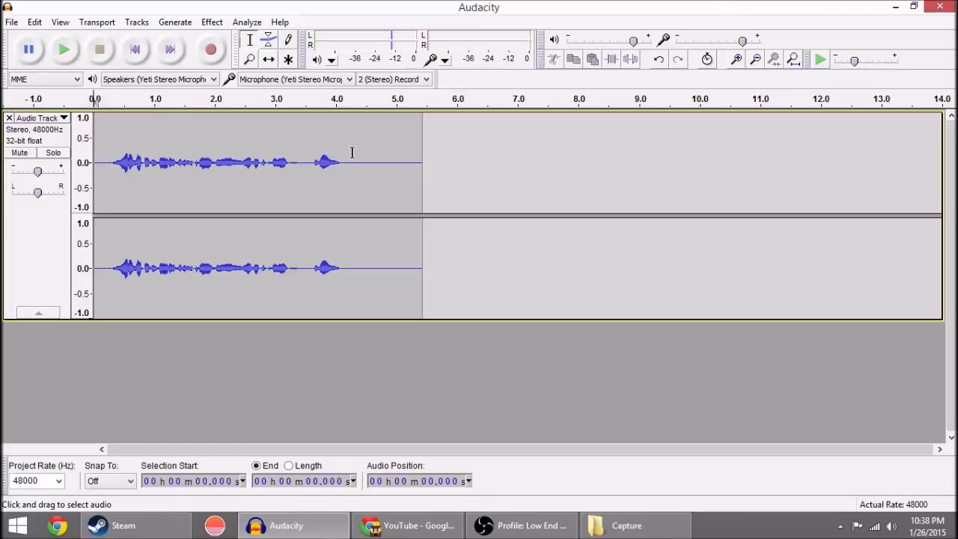
Select and preview the quiet tail of the recording, from 4.272 to 5.074 s
left_click_drag(352, 152, 425, 151)
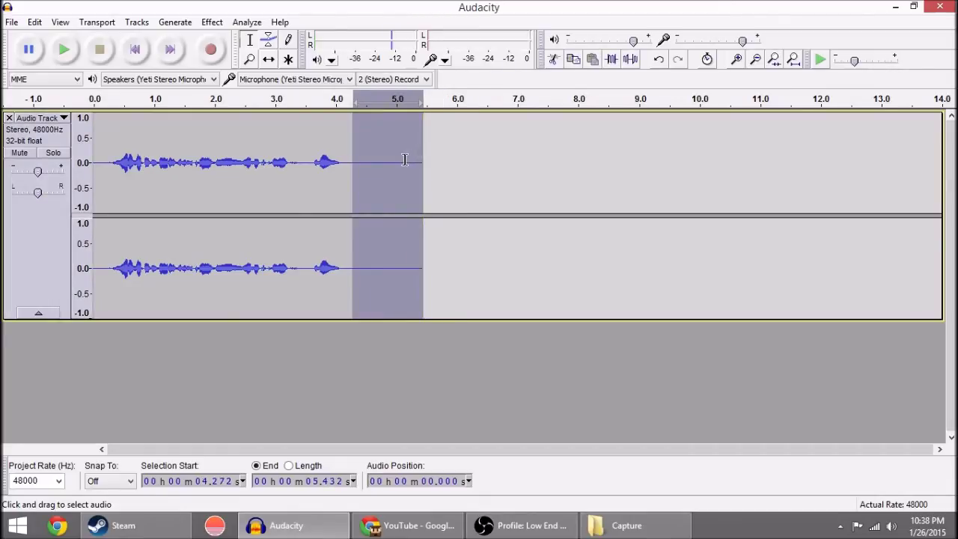
key("space")
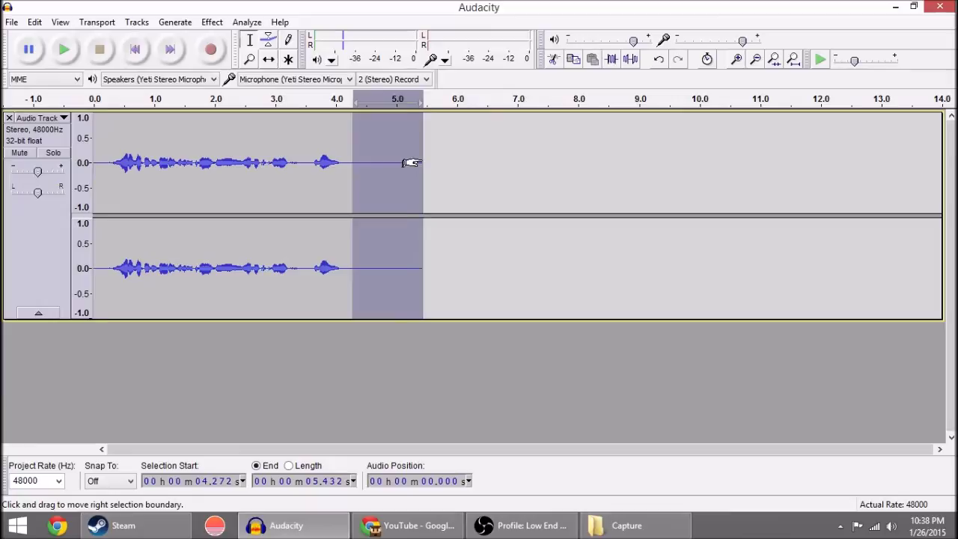
left_click_drag(419, 160, 414, 160)
key("space")
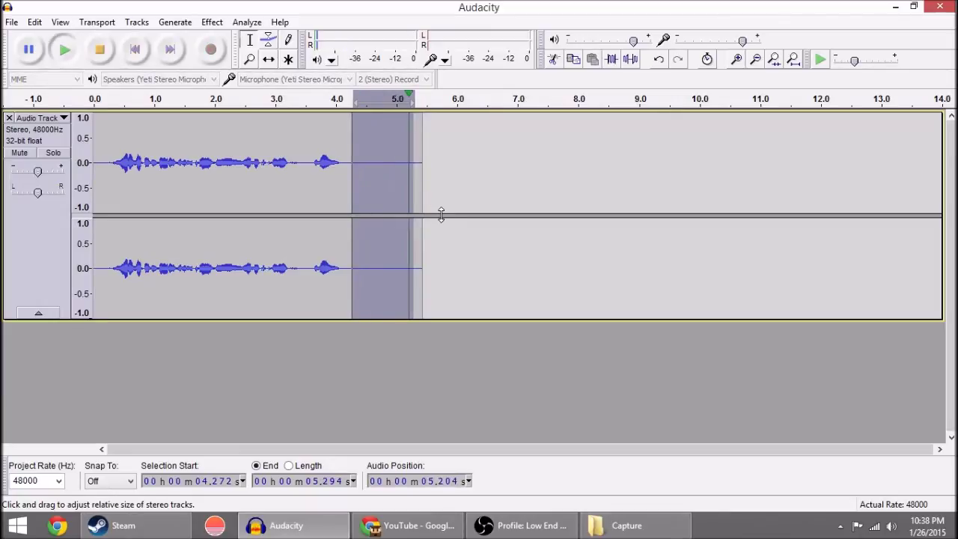
key("ctrl+a")
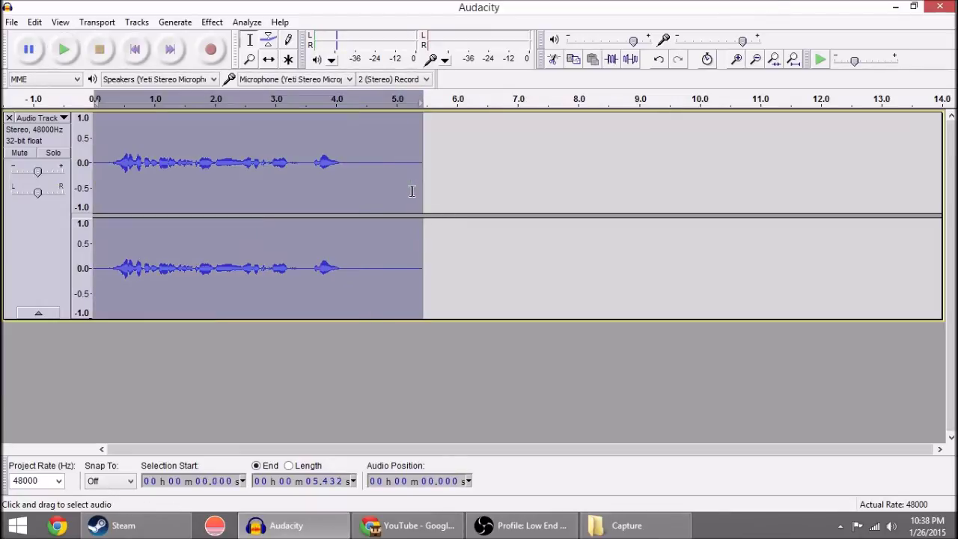
left_click(385, 150)
left_click(352, 154)
left_click_drag(352, 154, 402, 154)
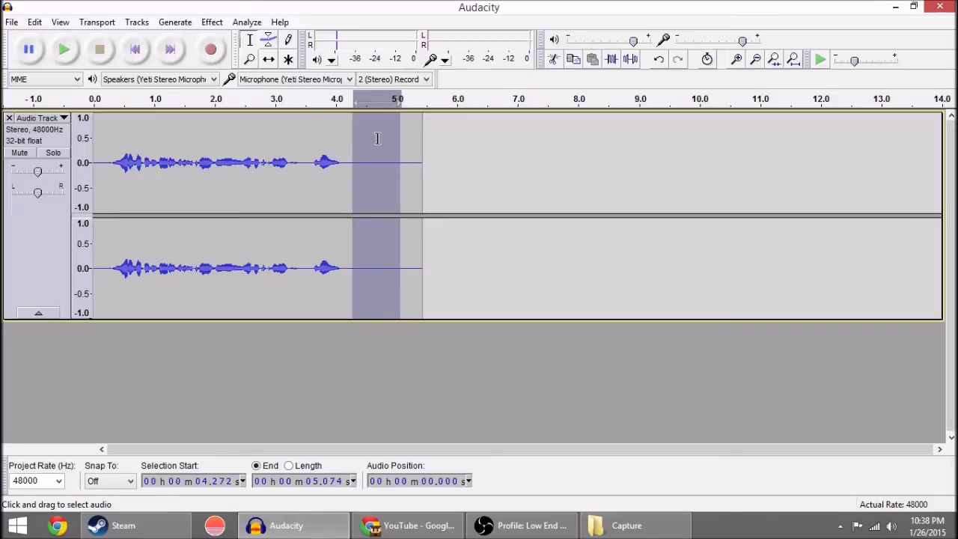
Capture a noise profile from that selection with Noise Removal's Get Noise Profile
left_click(212, 22)
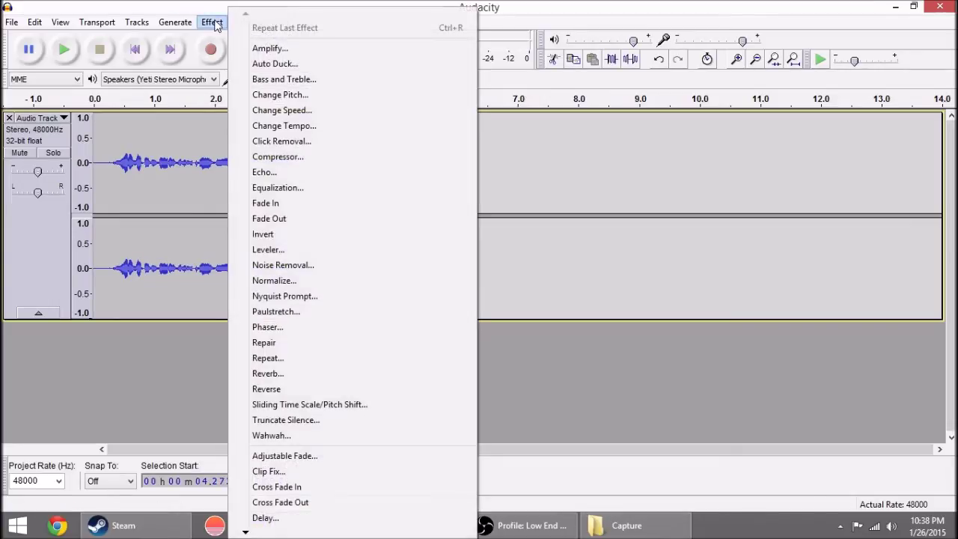
left_click(336, 265)
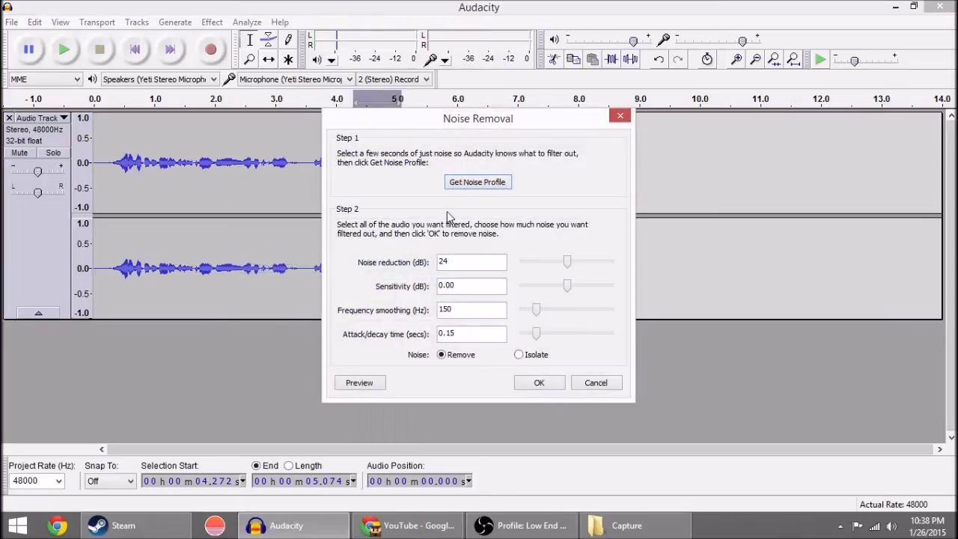
left_click(456, 181)
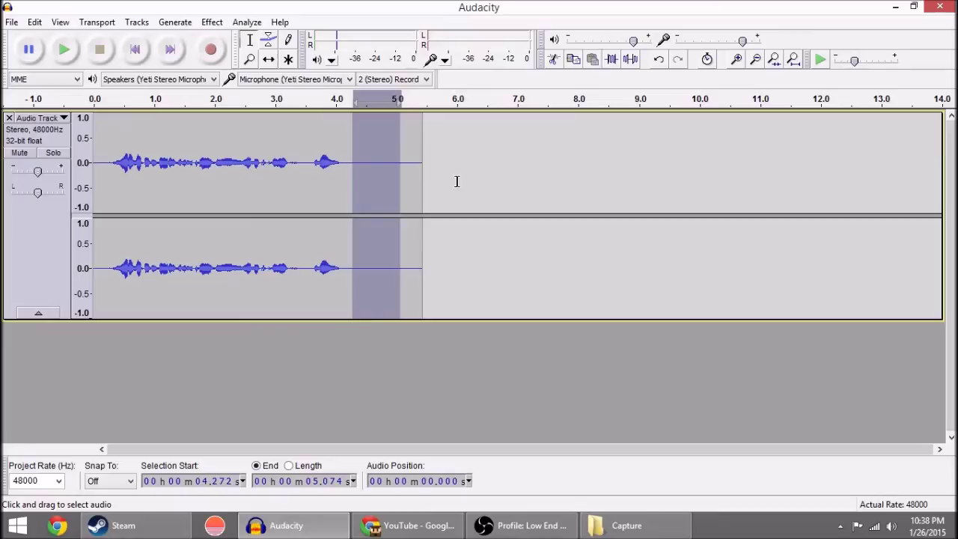
Select the whole clip and apply Demo Chain to the current project
double_click(271, 163)
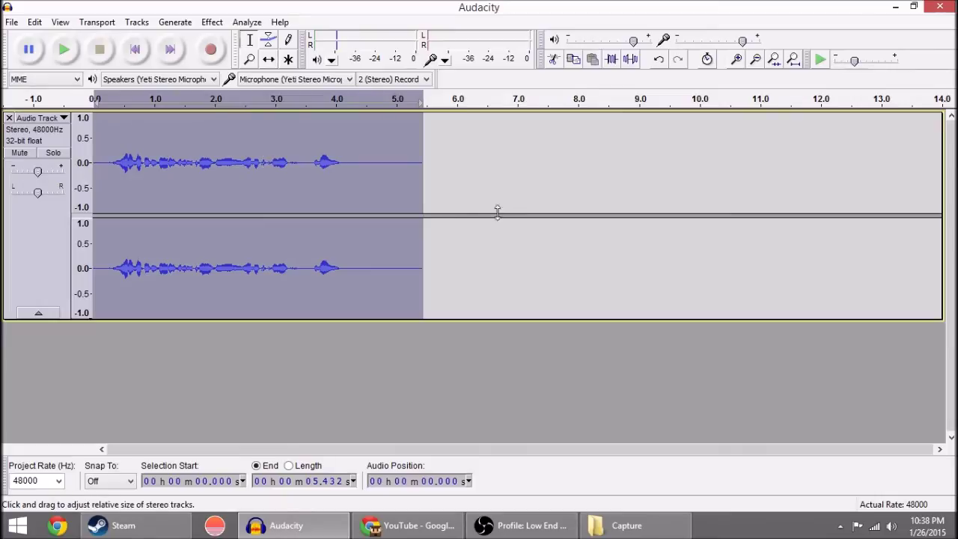
left_click(12, 21)
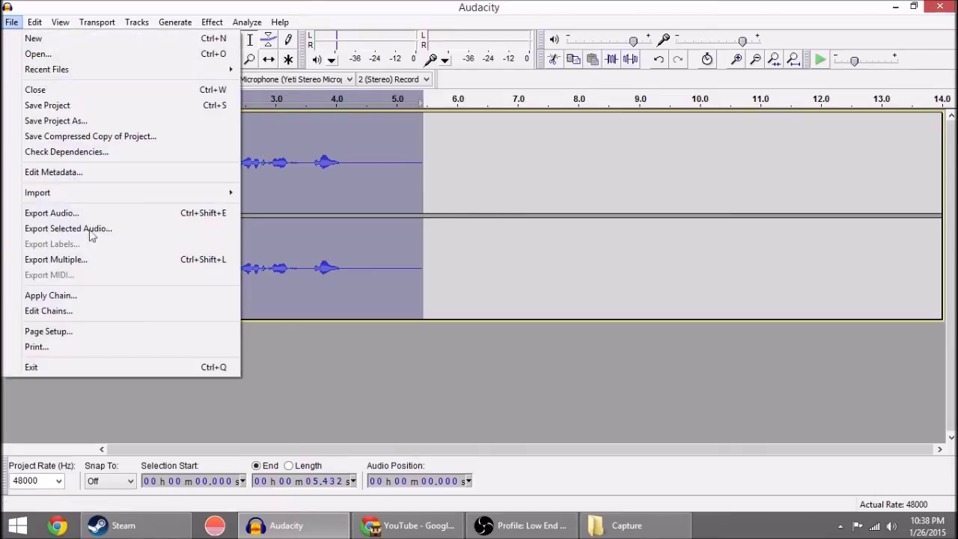
left_click(87, 298)
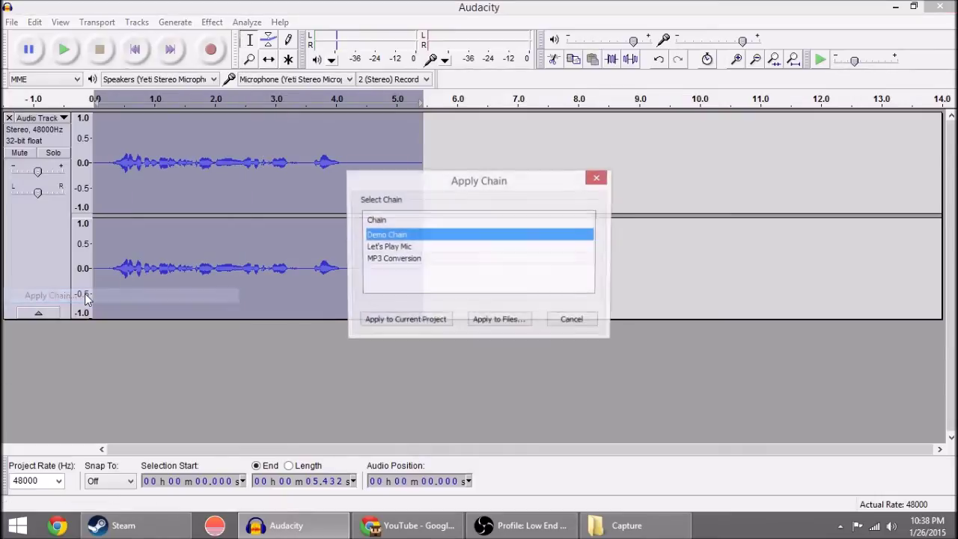
left_click(386, 248)
left_click(390, 262)
left_click(395, 236)
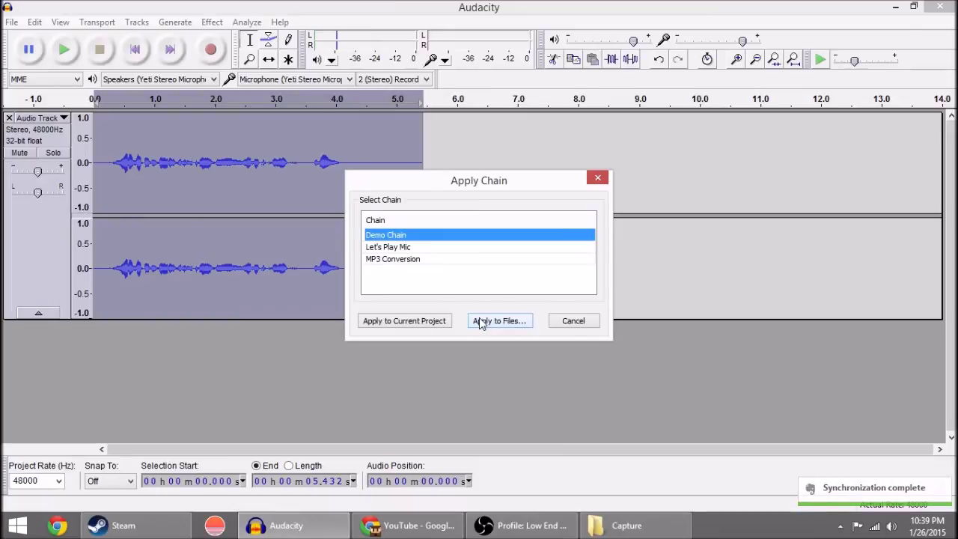
left_click(419, 321)
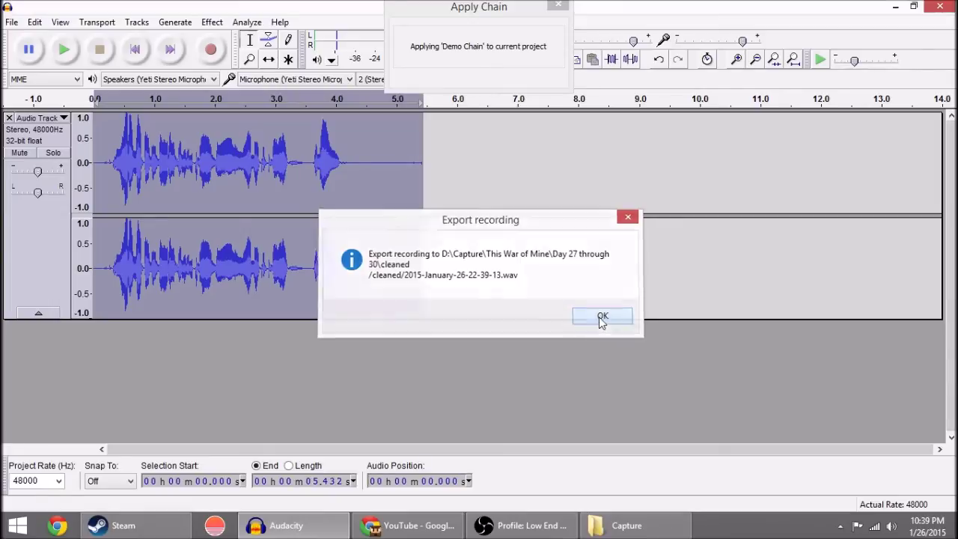
Dismiss the export notice and open This War of Mine > Day 27 through 30 > cleaned > cleaned
left_click(600, 316)
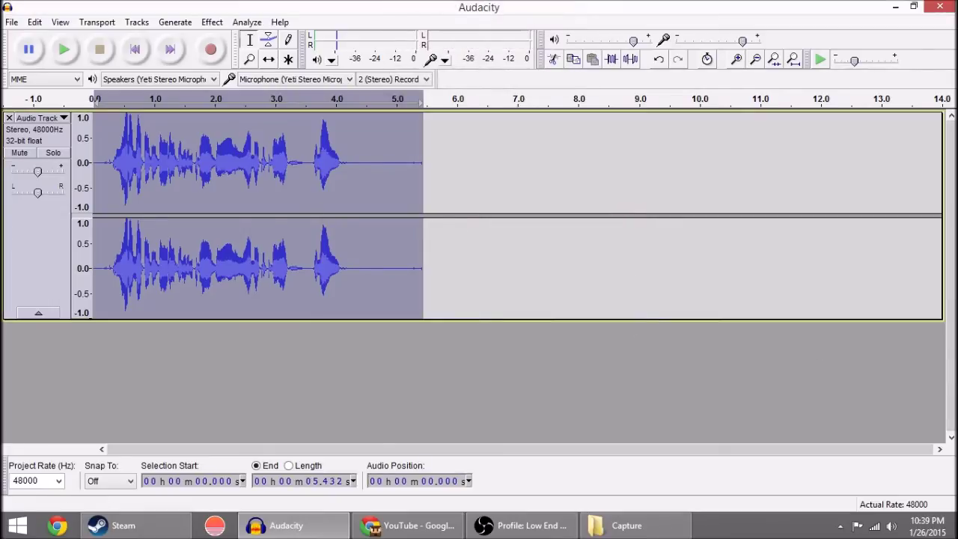
left_click(629, 526)
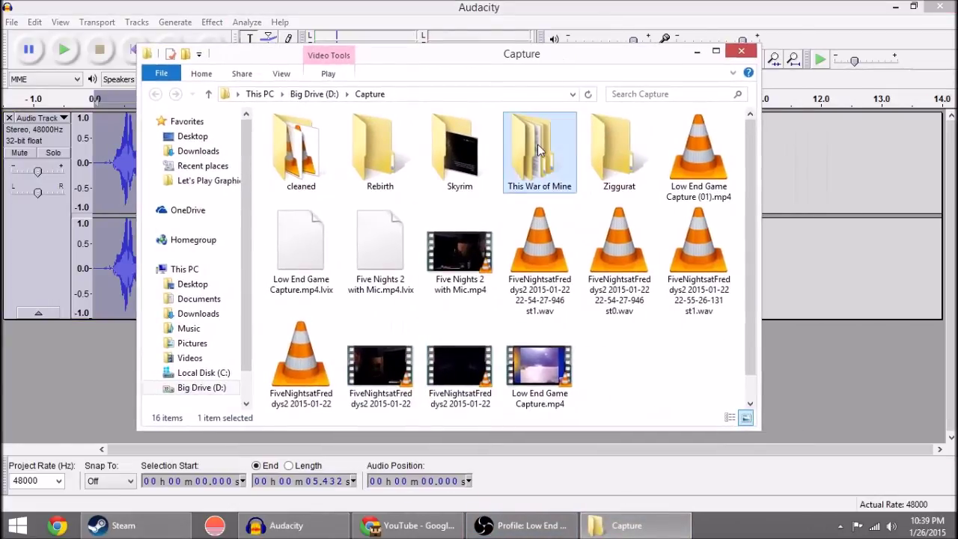
double_click(534, 153)
double_click(303, 210)
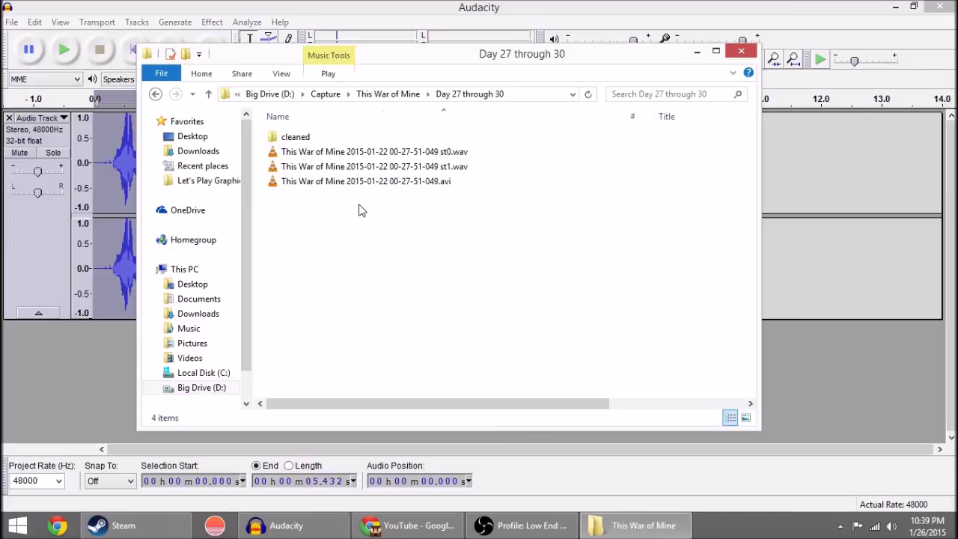
double_click(295, 138)
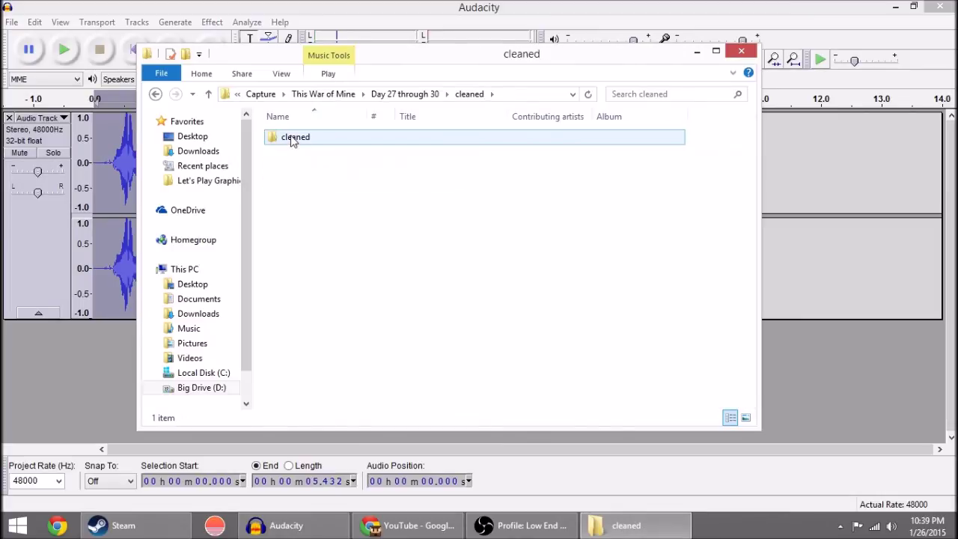
double_click(292, 139)
Widen the Name column to show 2015-January-26-22-39-13.wav, then return to Audacity
left_click(474, 95)
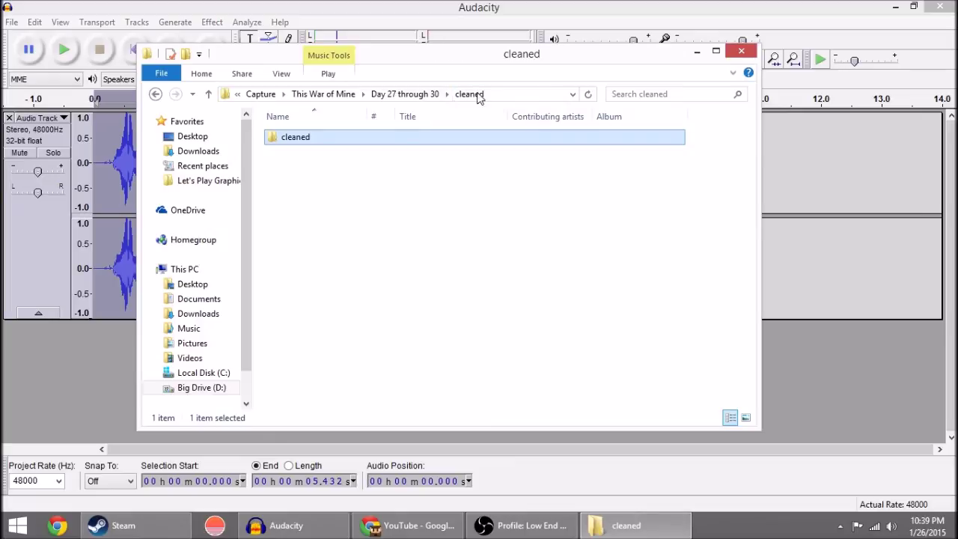
double_click(292, 138)
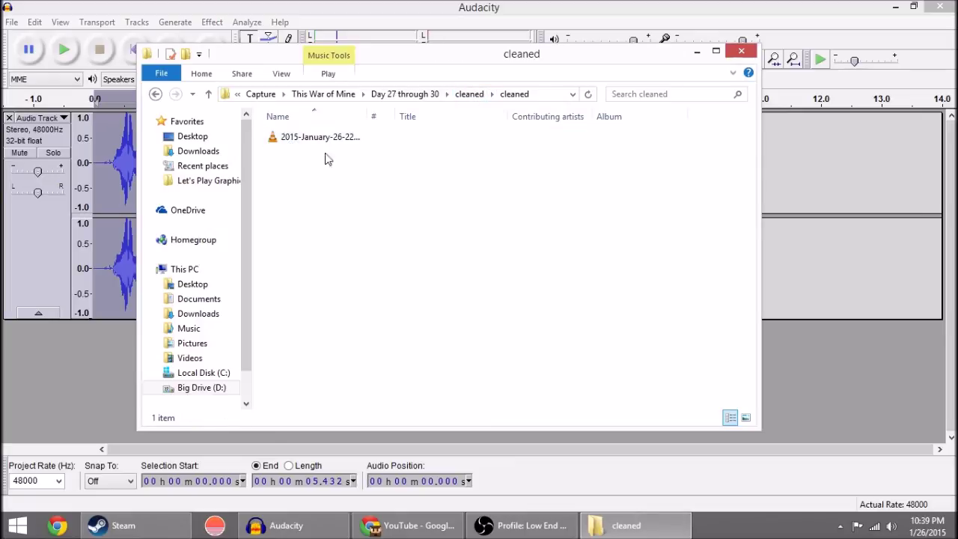
left_click_drag(367, 117, 526, 120)
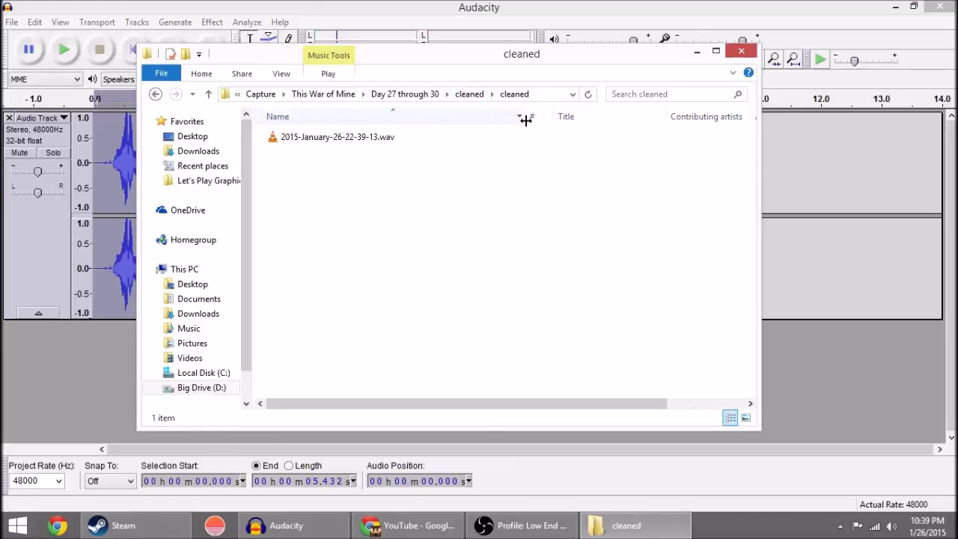
left_click(406, 6)
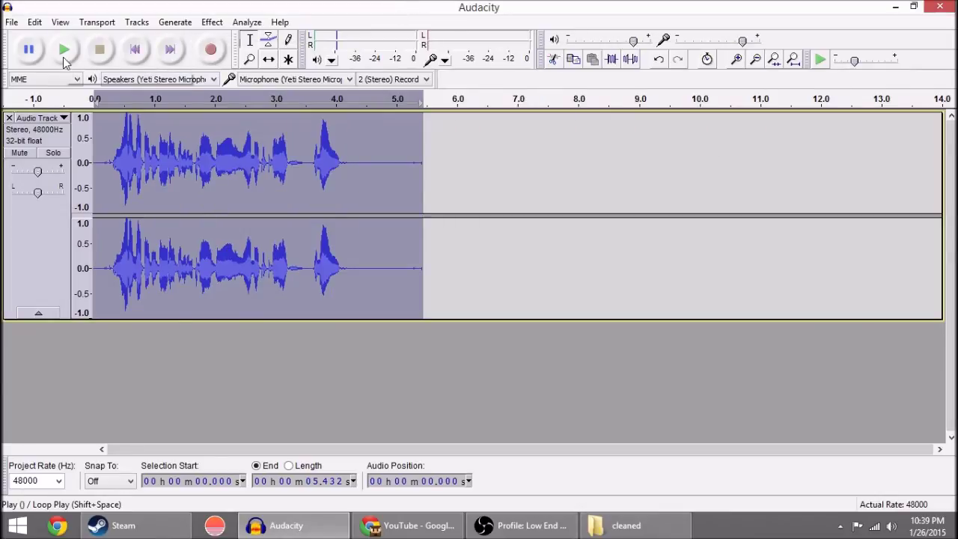
left_click(64, 51)
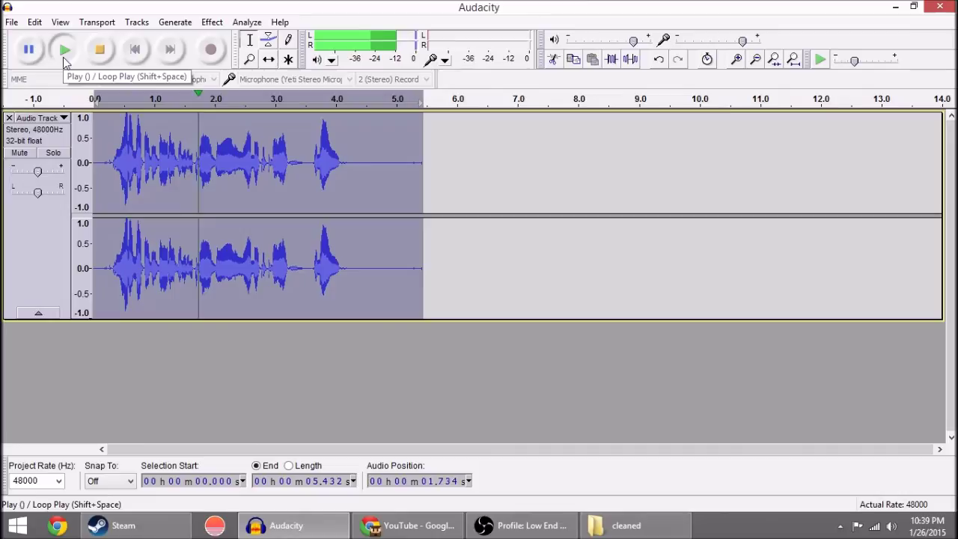